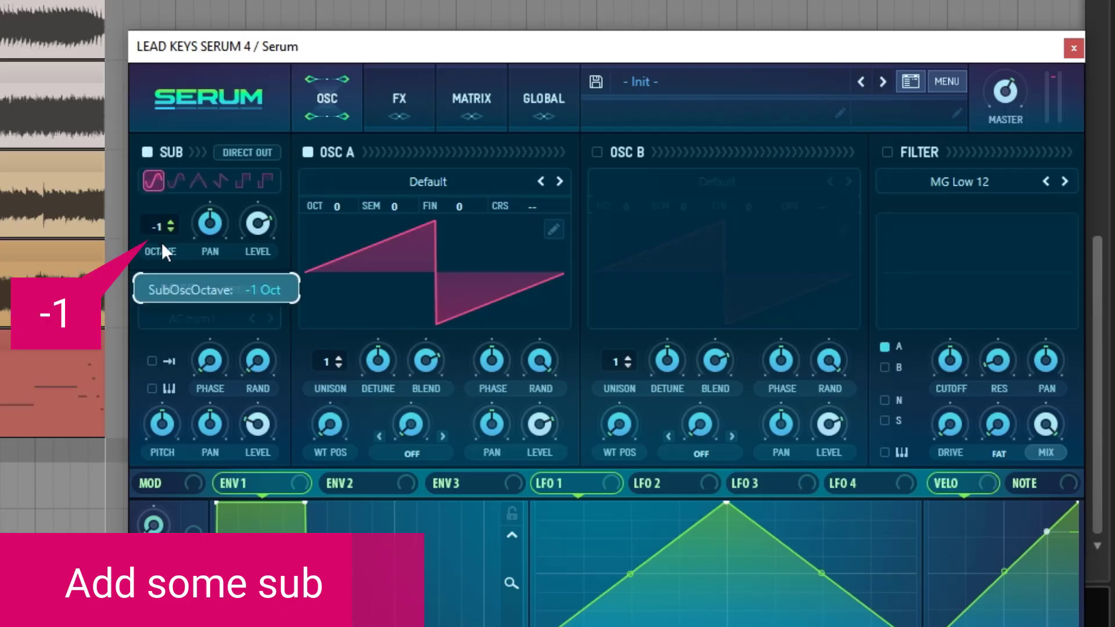
# Lower the sub level and load the Acid wavetable in oscillator A with 4 unison voices, reduced detune and a raised wavetable position.
pyautogui.moveTo(258, 223); pyautogui.dragTo(243, 299)
pyautogui.click(418, 182)
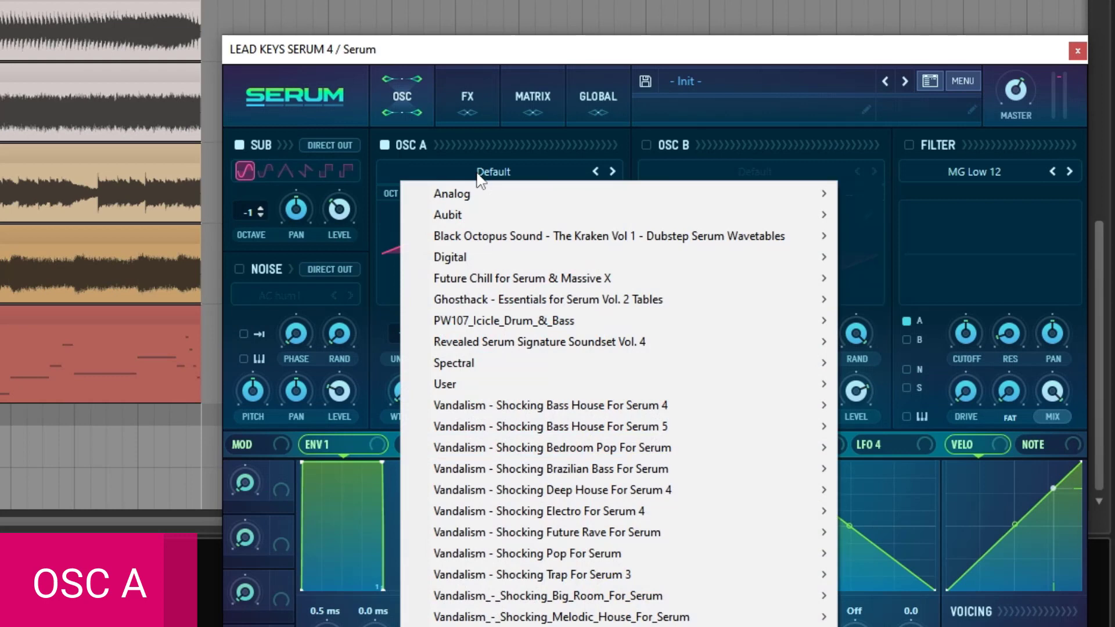
pyautogui.moveTo(465, 194)
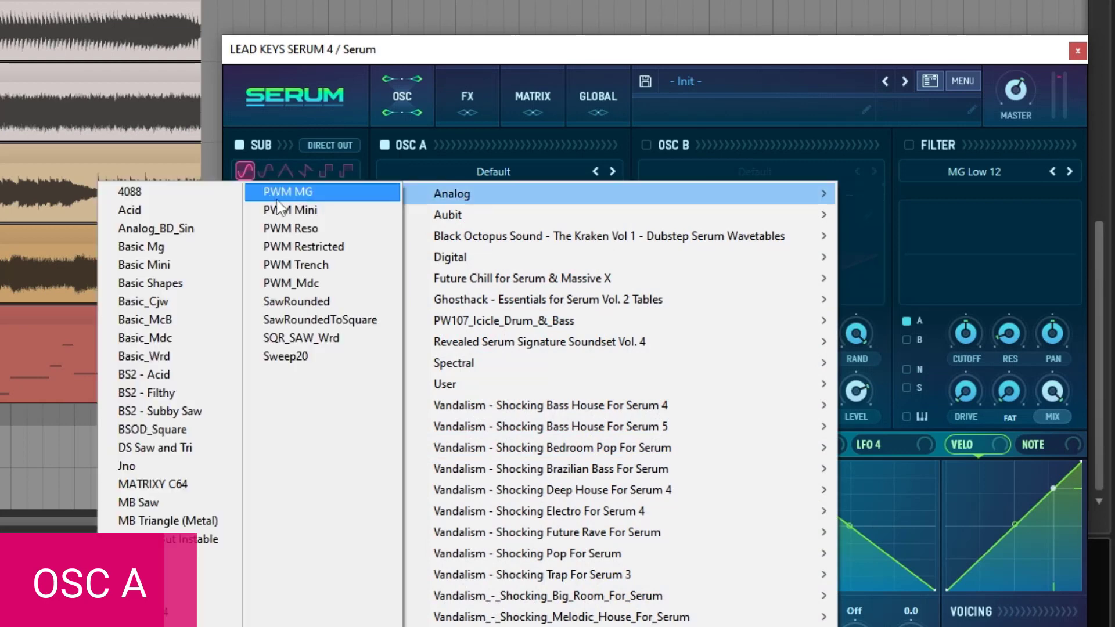
pyautogui.click(128, 209)
pyautogui.moveTo(402, 335); pyautogui.dragTo(408, 299)
pyautogui.moveTo(450, 333)
pyautogui.mouseDown()
pyautogui.moveTo(445, 395)
pyautogui.moveTo(405, 353)
pyautogui.moveTo(410, 272)
pyautogui.mouseUp()
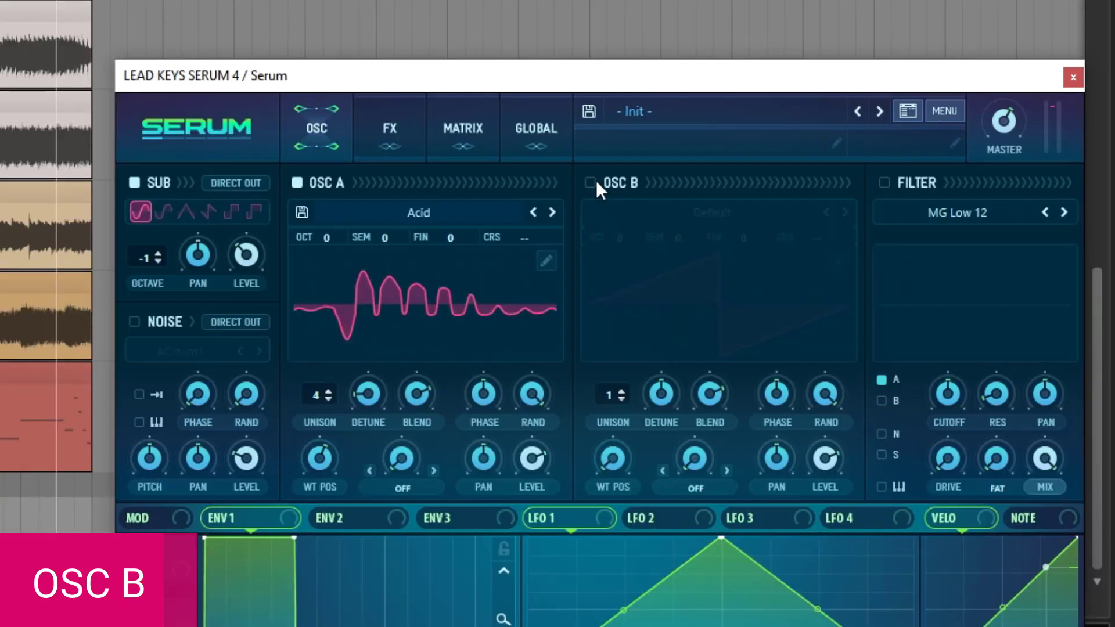
# Enable oscillator B with the Basic Mg wavetable, wavetable position 62, 6 unison voices and 0.16 detune.
pyautogui.click(646, 145)
pyautogui.click(755, 171)
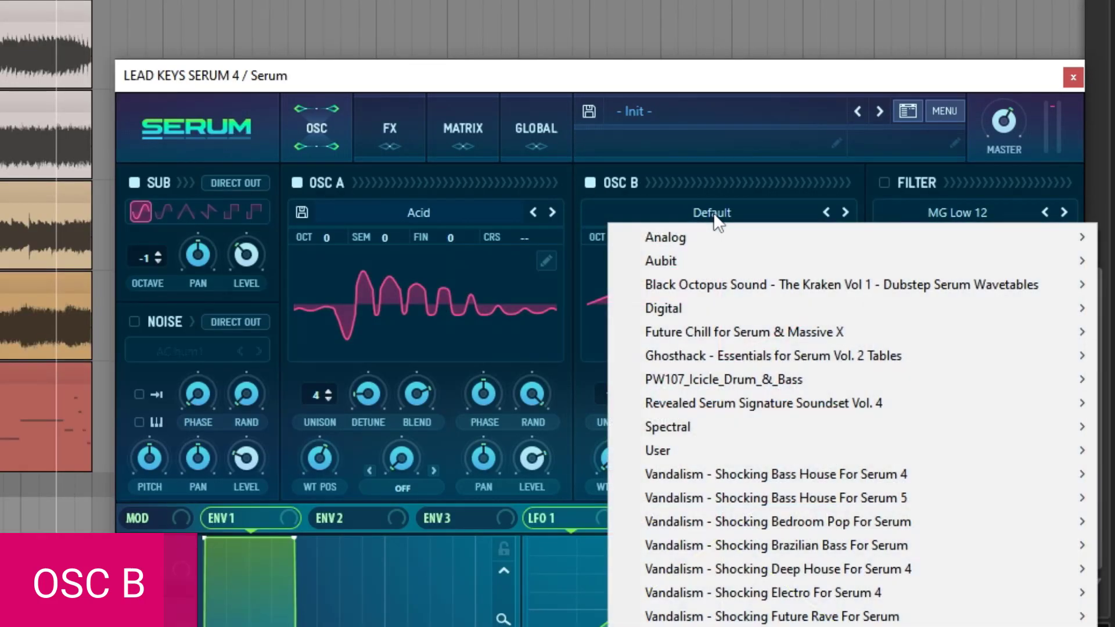
pyautogui.moveTo(678, 241)
pyautogui.click(323, 292)
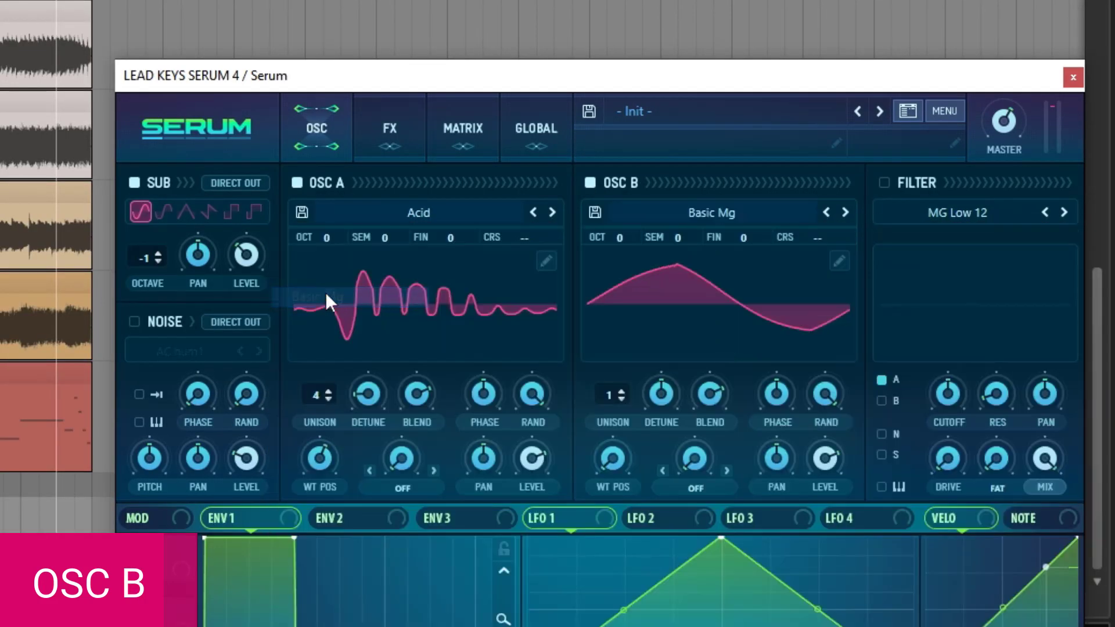
pyautogui.moveTo(612, 459)
pyautogui.mouseDown()
pyautogui.moveTo(609, 370)
pyautogui.moveTo(625, 512)
pyautogui.moveTo(612, 475)
pyautogui.mouseUp()
pyautogui.moveTo(614, 395); pyautogui.dragTo(612, 309)
pyautogui.moveTo(661, 393); pyautogui.dragTo(660, 416)
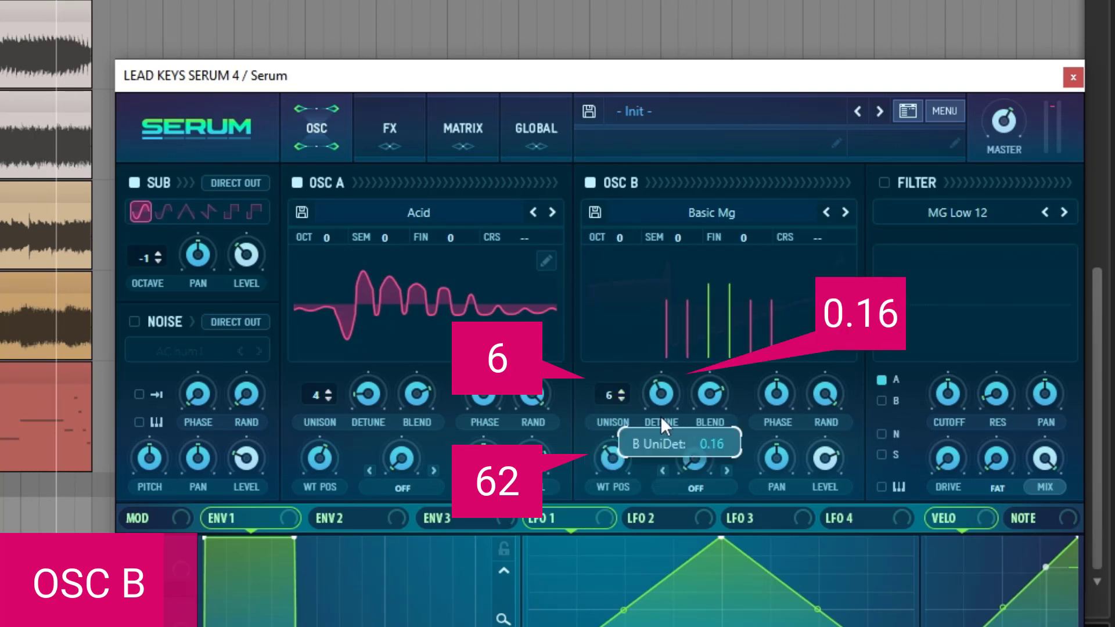
# Lower the levels of oscillators A and B, setting oscillator B to about 60%.
pyautogui.moveTo(532, 459); pyautogui.dragTo(519, 519)
pyautogui.moveTo(825, 459); pyautogui.dragTo(828, 504)
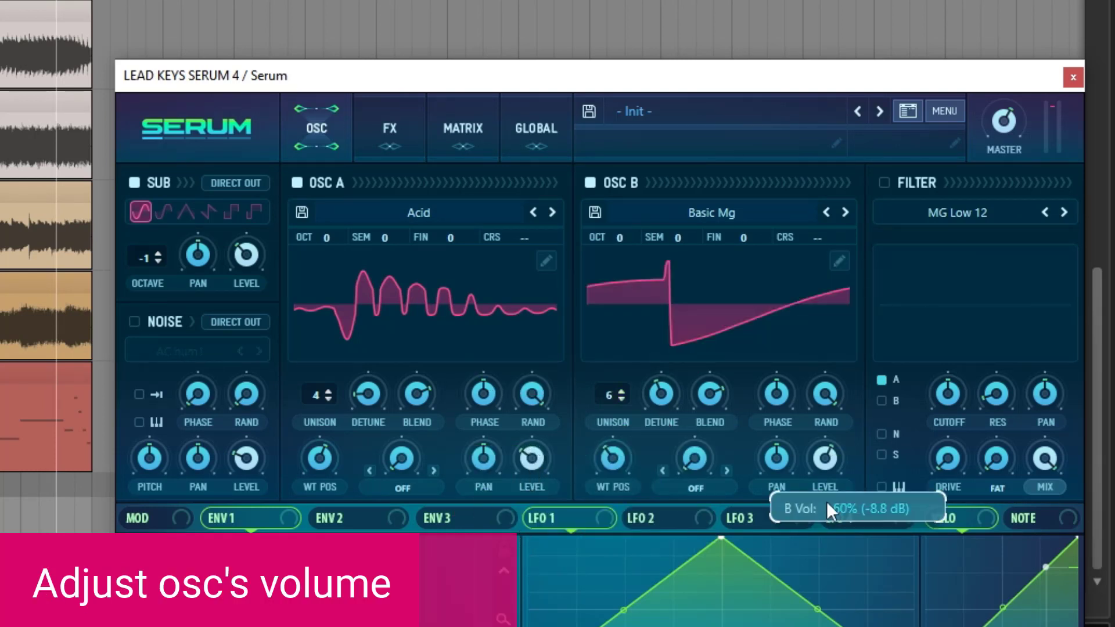
pyautogui.moveTo(827, 554); pyautogui.dragTo(827, 556)
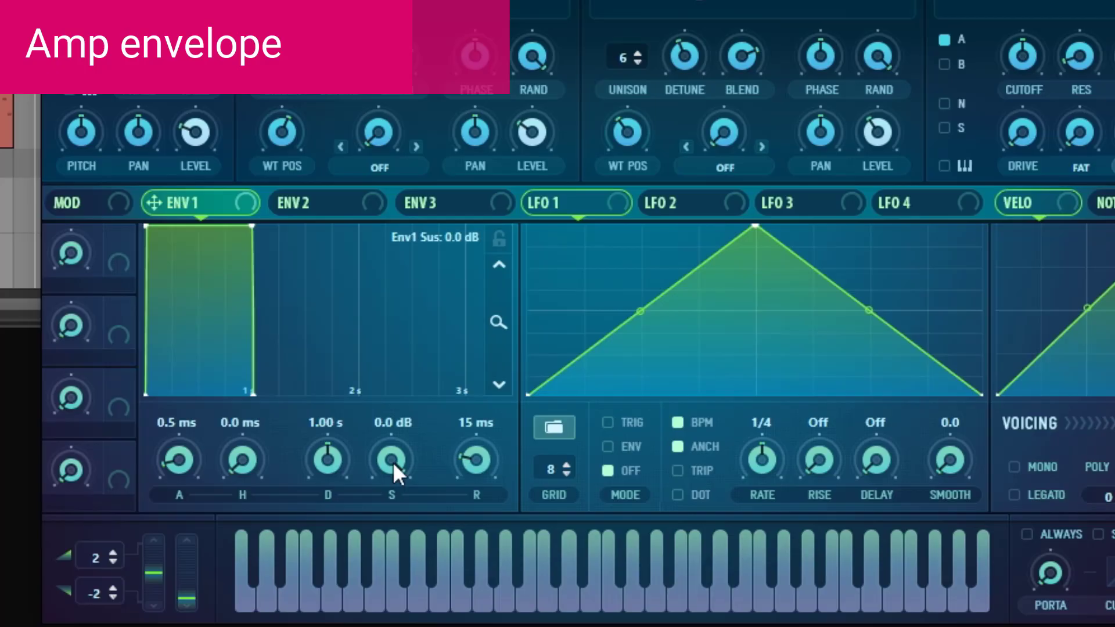
# Shape the amp envelope in Env 1 with a sustain of -10.8 dB and a release of 263 ms.
pyautogui.moveTo(613, 490); pyautogui.dragTo(613, 514)
pyautogui.moveTo(392, 500); pyautogui.dragTo(393, 599)
pyautogui.moveTo(471, 458); pyautogui.dragTo(468, 406)
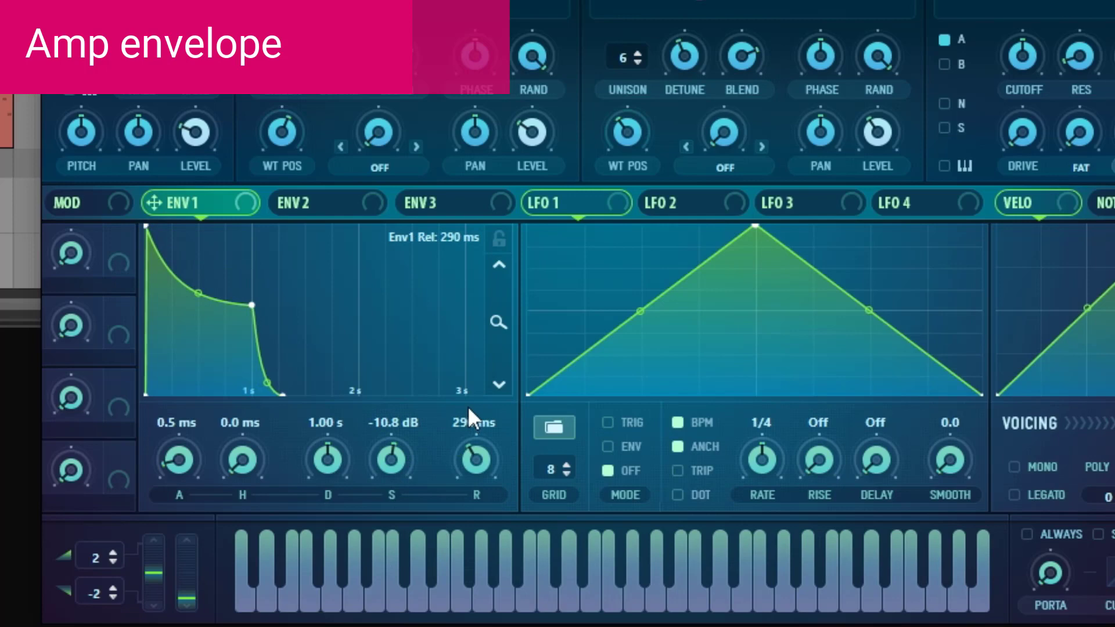
pyautogui.moveTo(475, 454); pyautogui.dragTo(475, 461)
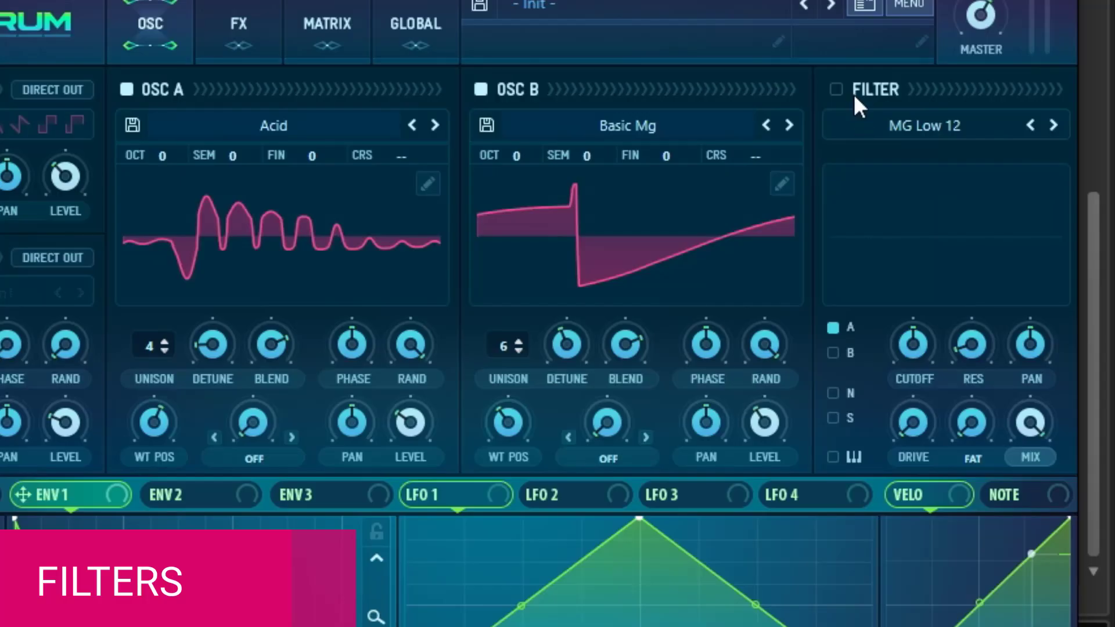
# Enable the MG Low 12 filter for A, B, N and S with key tracking, set cutoff to 166 Hz, and adjust resonance and drive.
pyautogui.click(935, 30)
pyautogui.click(927, 205)
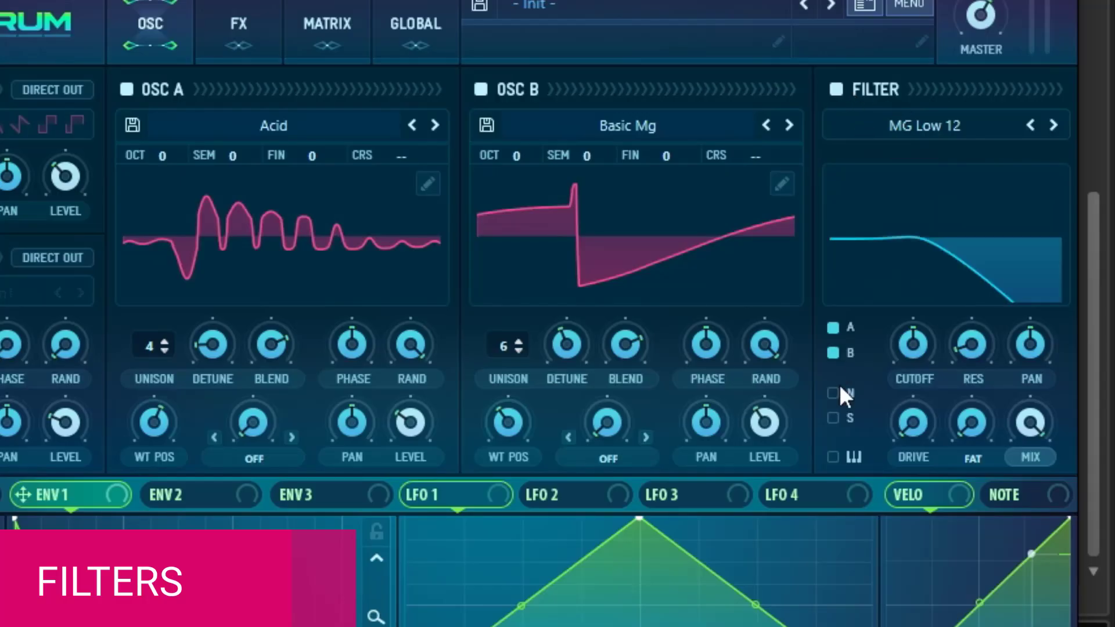
pyautogui.click(834, 453)
pyautogui.moveTo(910, 345); pyautogui.dragTo(894, 426)
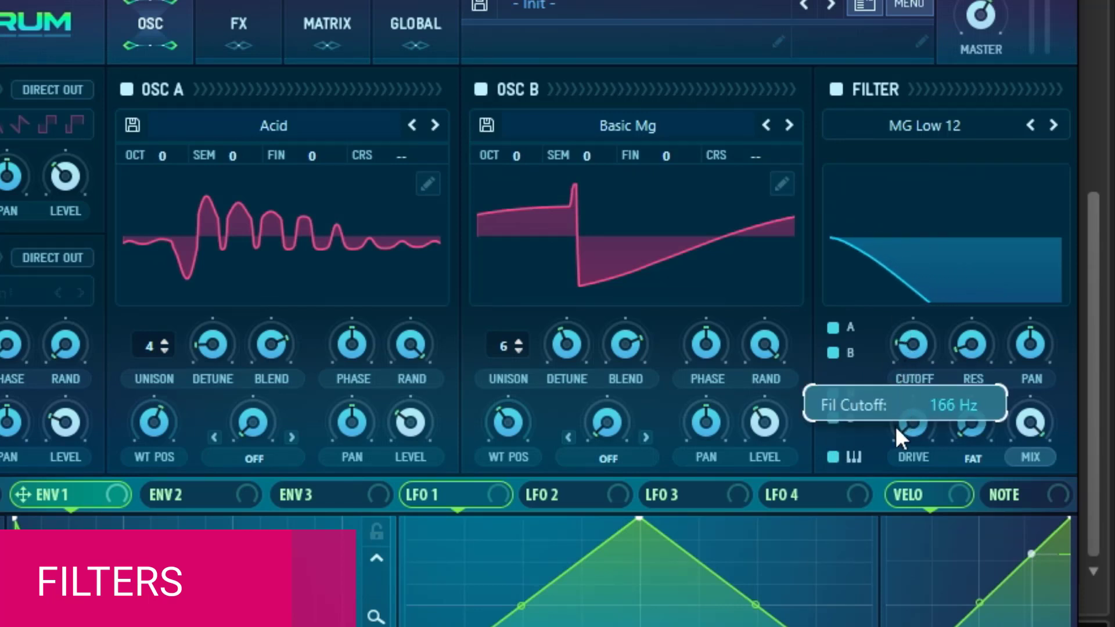
pyautogui.moveTo(963, 349); pyautogui.dragTo(928, 345)
pyautogui.moveTo(913, 422); pyautogui.dragTo(894, 290)
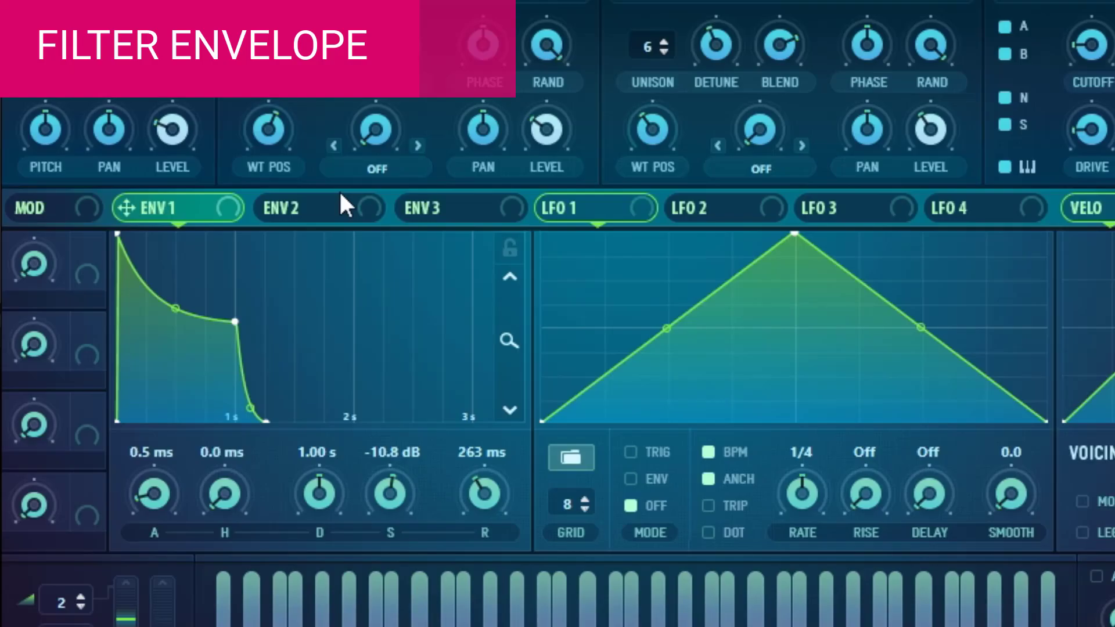
# Set Env 2 to 1.18 s decay, 45.39% sustain and 0.0 ms release, and use it to modulate the filter cutoff.
pyautogui.click(342, 203)
pyautogui.moveTo(319, 493); pyautogui.dragTo(321, 466)
pyautogui.moveTo(388, 481); pyautogui.dragTo(386, 537)
pyautogui.moveTo(484, 494); pyautogui.dragTo(493, 549)
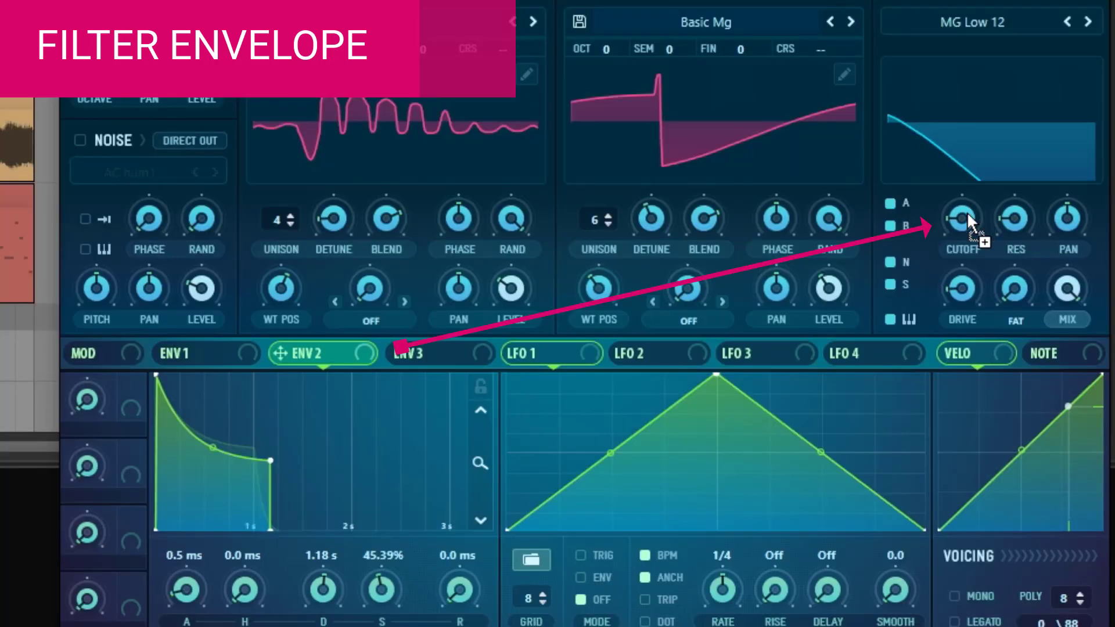
pyautogui.moveTo(967, 218); pyautogui.dragTo(948, 238)
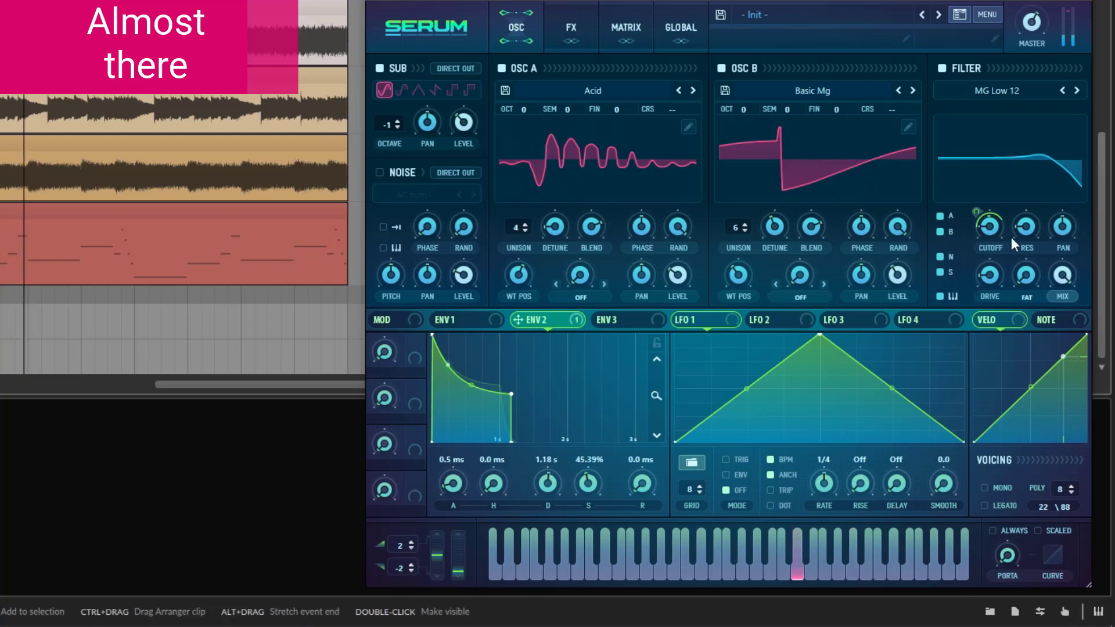
pyautogui.moveTo(978, 214); pyautogui.dragTo(983, 209)
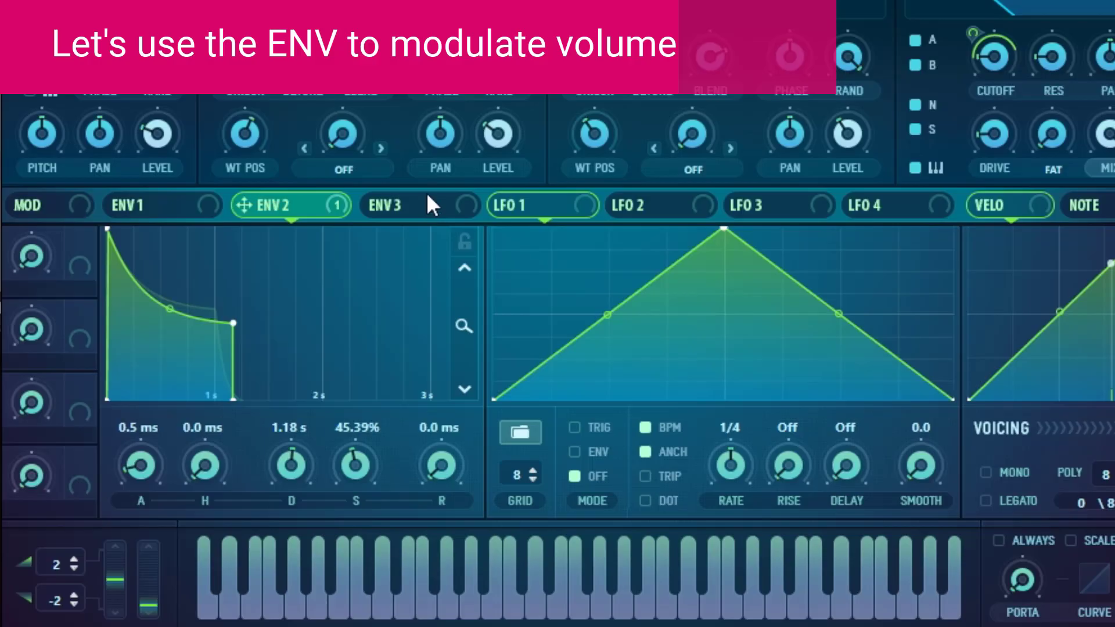
# Shape Env 3 with 0.00% sustain and a decay of 1.86 s.
pyautogui.click(430, 204)
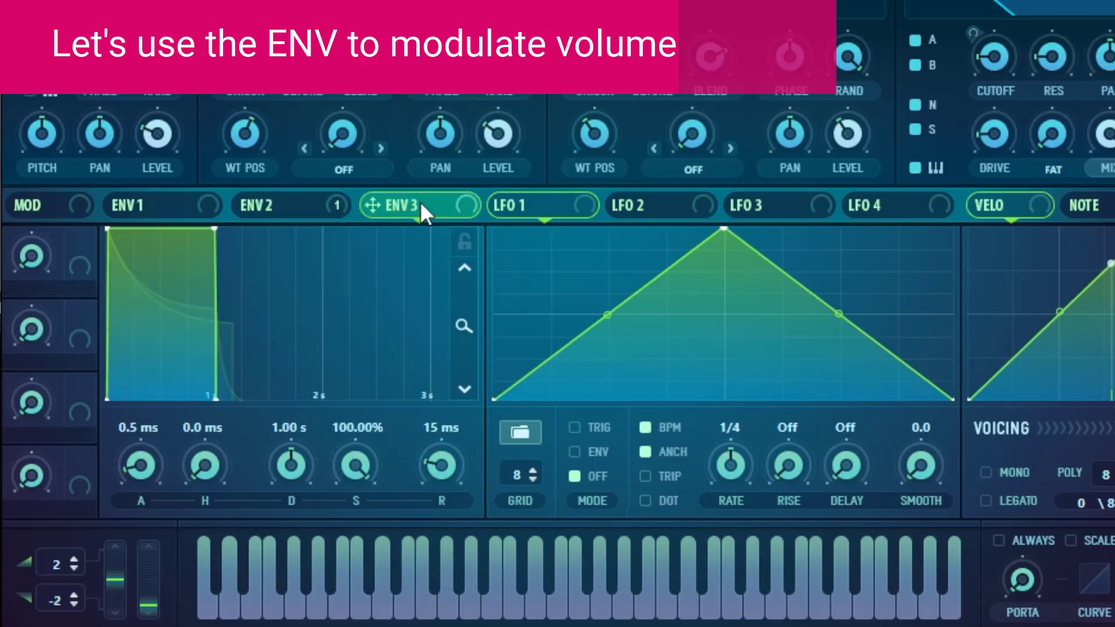
pyautogui.moveTo(214, 229); pyautogui.dragTo(215, 364)
pyautogui.moveTo(357, 469); pyautogui.dragTo(354, 524)
pyautogui.moveTo(288, 456); pyautogui.dragTo(304, 403)
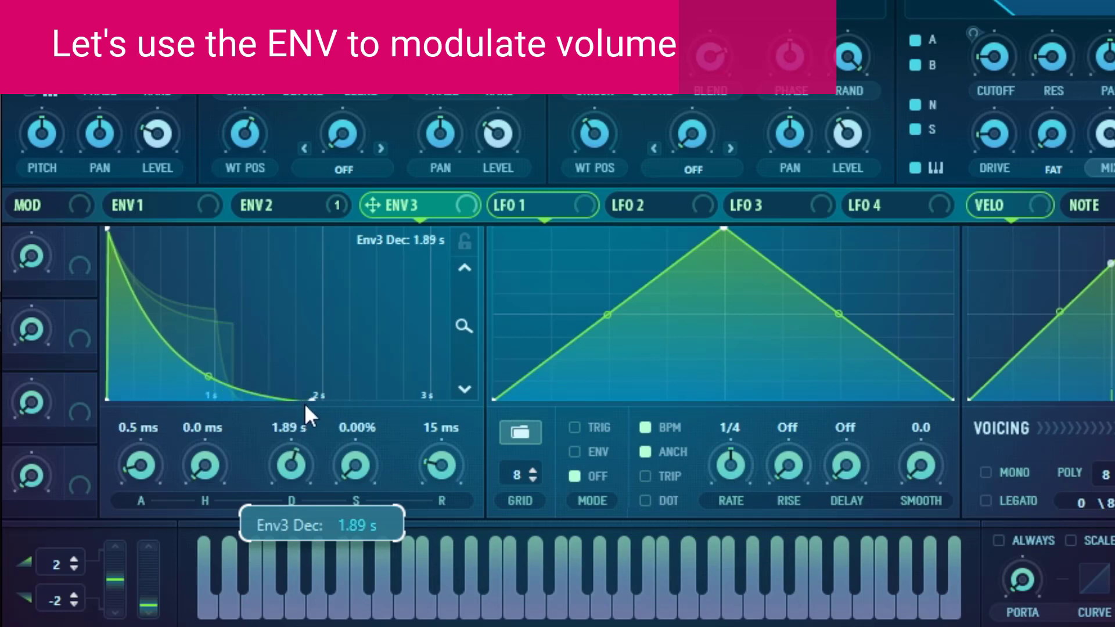
# Assign Env 3 to the levels of the sub, oscillator A and oscillator B, with a depth of about 18 on the sub.
pyautogui.moveTo(368, 470); pyautogui.dragTo(152, 155)
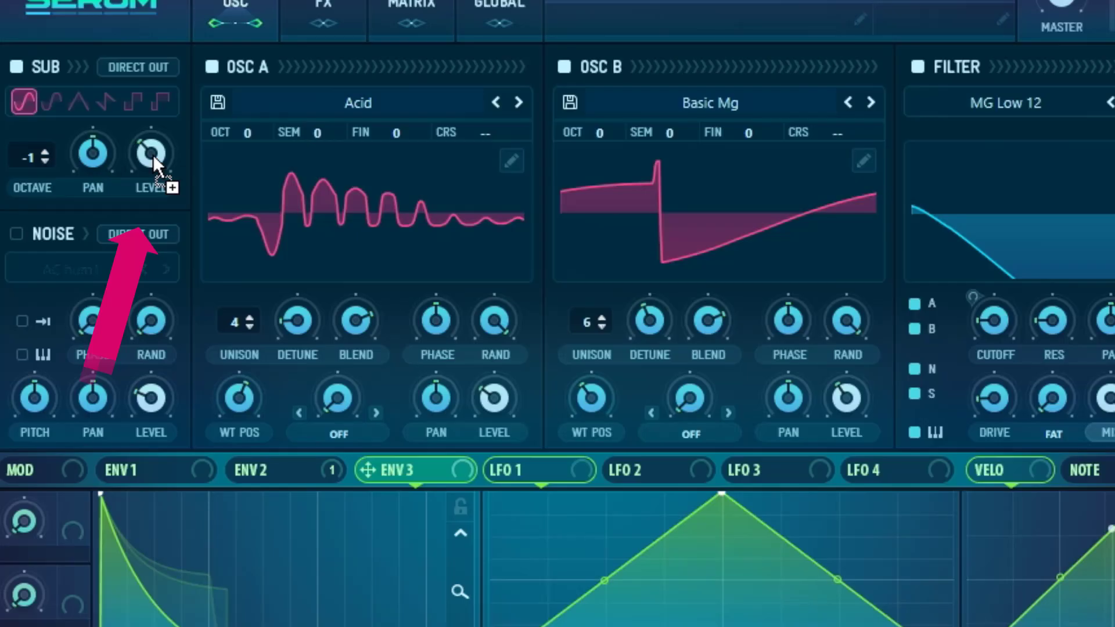
pyautogui.moveTo(132, 132); pyautogui.dragTo(136, 207)
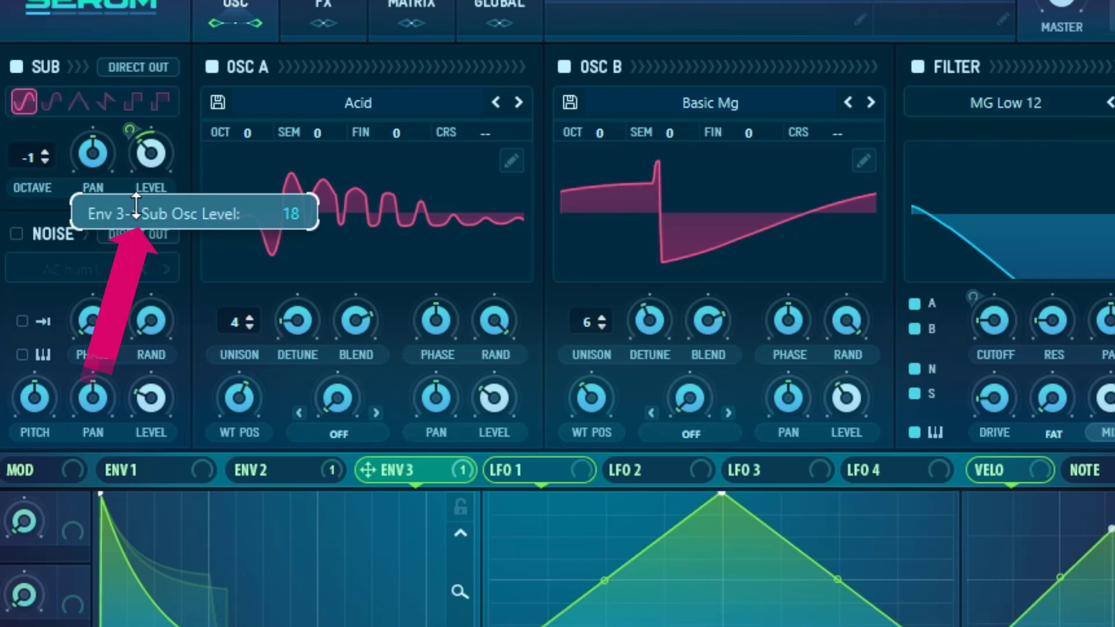
pyautogui.moveTo(368, 470); pyautogui.dragTo(472, 406)
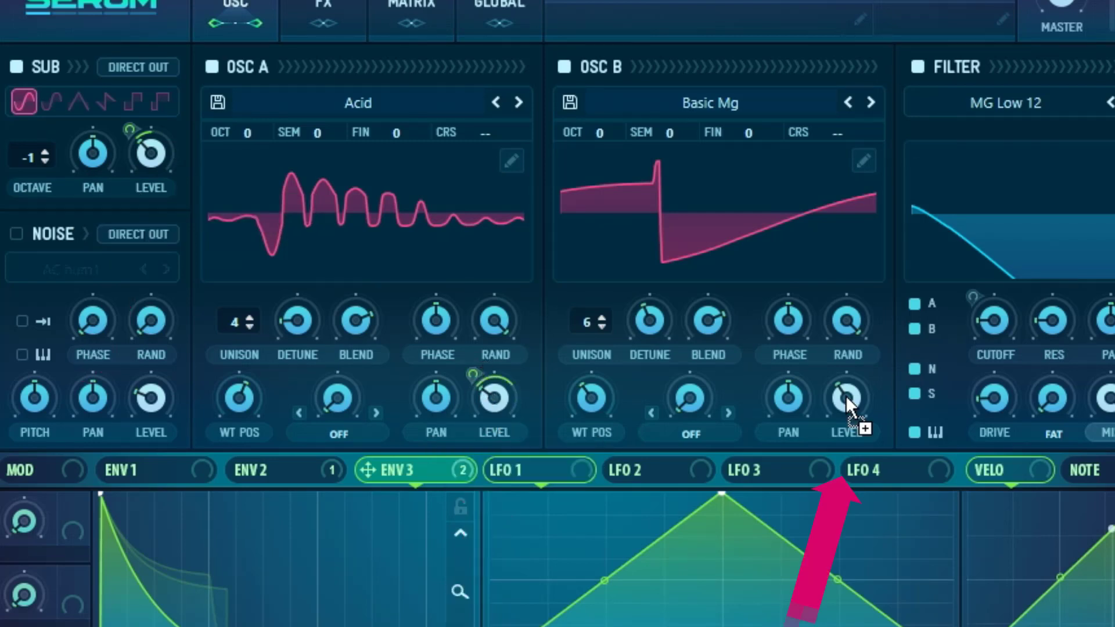
pyautogui.moveTo(836, 399); pyautogui.dragTo(837, 456)
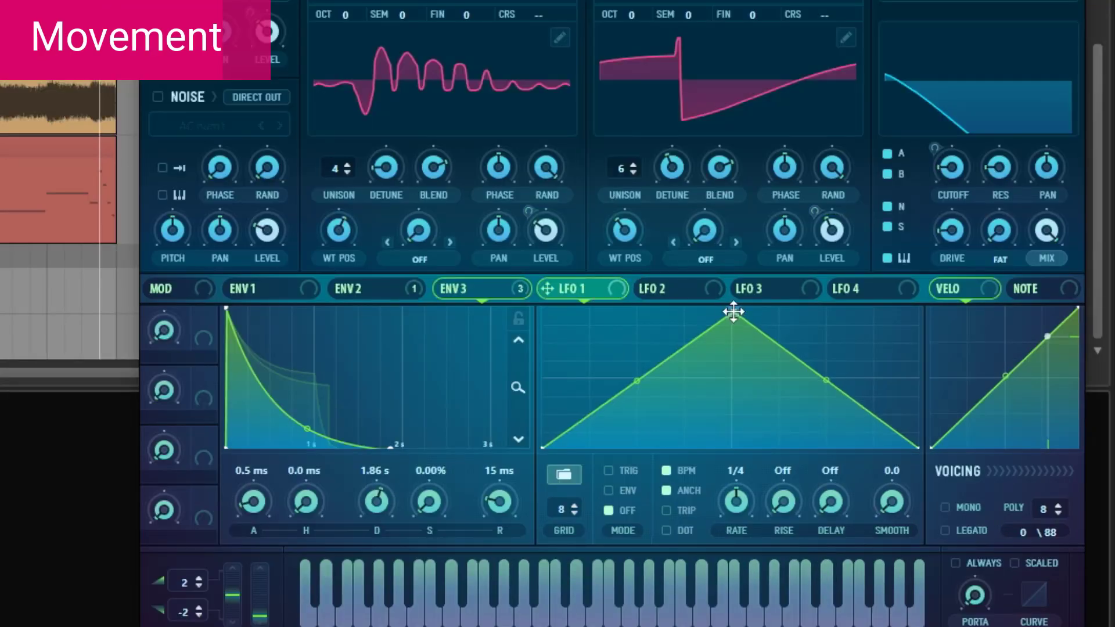
# Reshape LFO 1 into a rising ramp at rate 1/8 in ENV mode, and assign it to both oscillators' wavetable positions.
pyautogui.moveTo(734, 312); pyautogui.dragTo(1019, 284)
pyautogui.moveTo(734, 503); pyautogui.dragTo(733, 482)
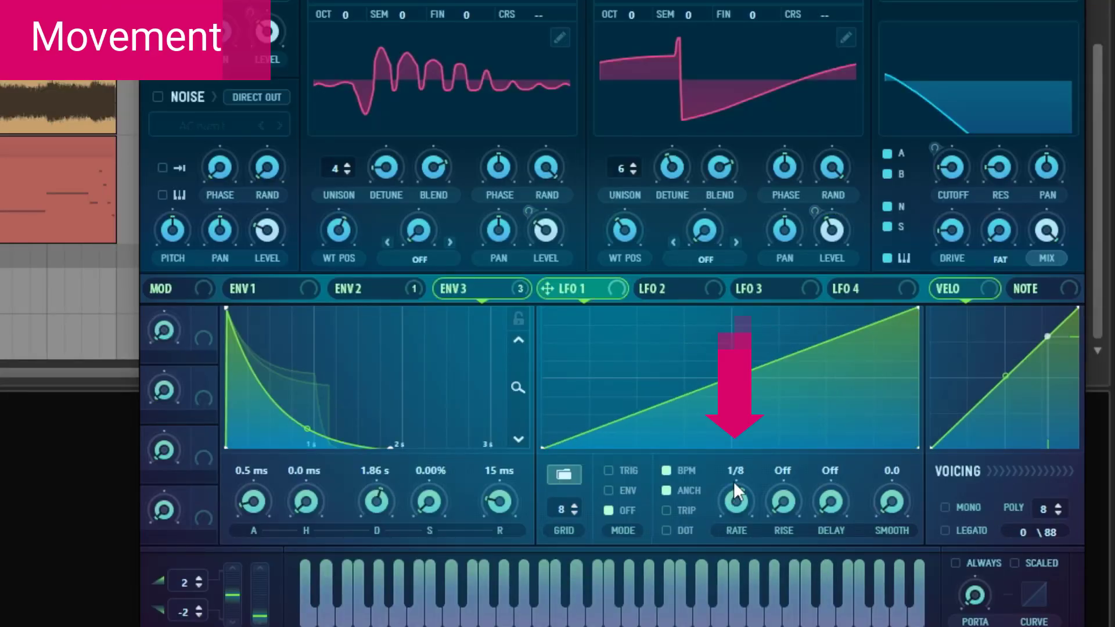
pyautogui.click(667, 491)
pyautogui.moveTo(634, 447); pyautogui.dragTo(410, 382)
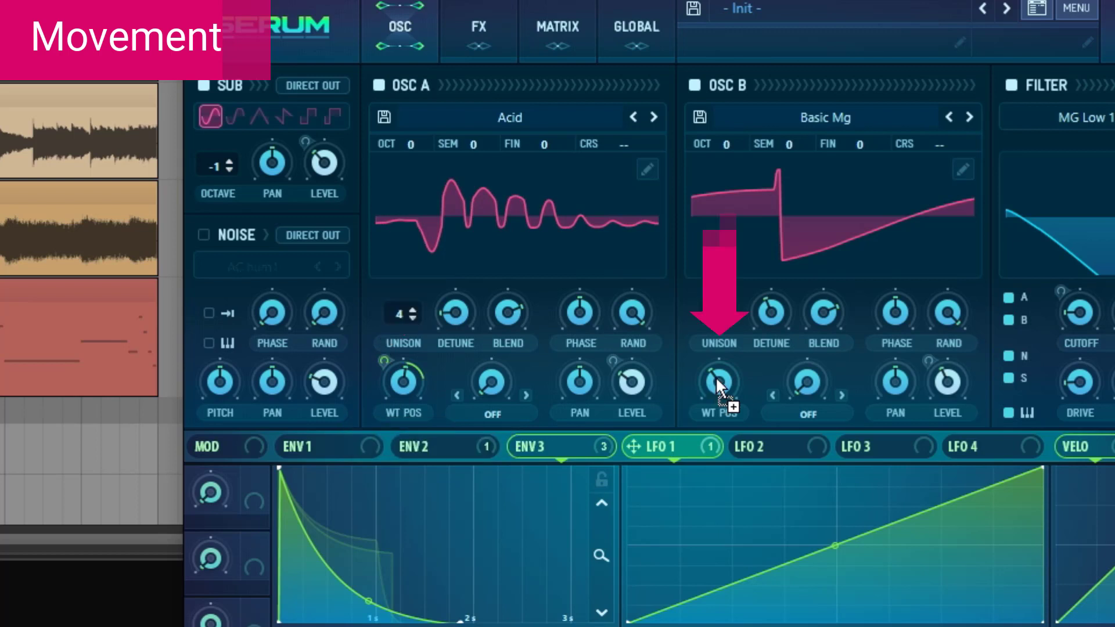
pyautogui.moveTo(725, 401); pyautogui.dragTo(715, 372)
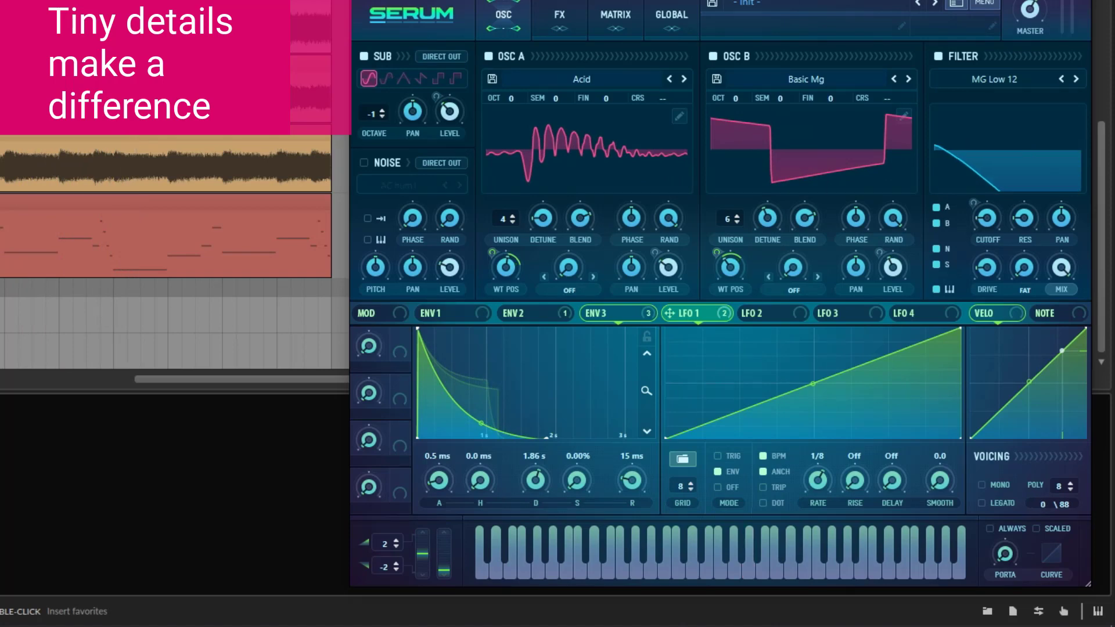
# Load a sine-like preset shape into LFO 2 and set its rate to 1/16, rise to 1/32 and delay to 1/4.
pyautogui.click(775, 312)
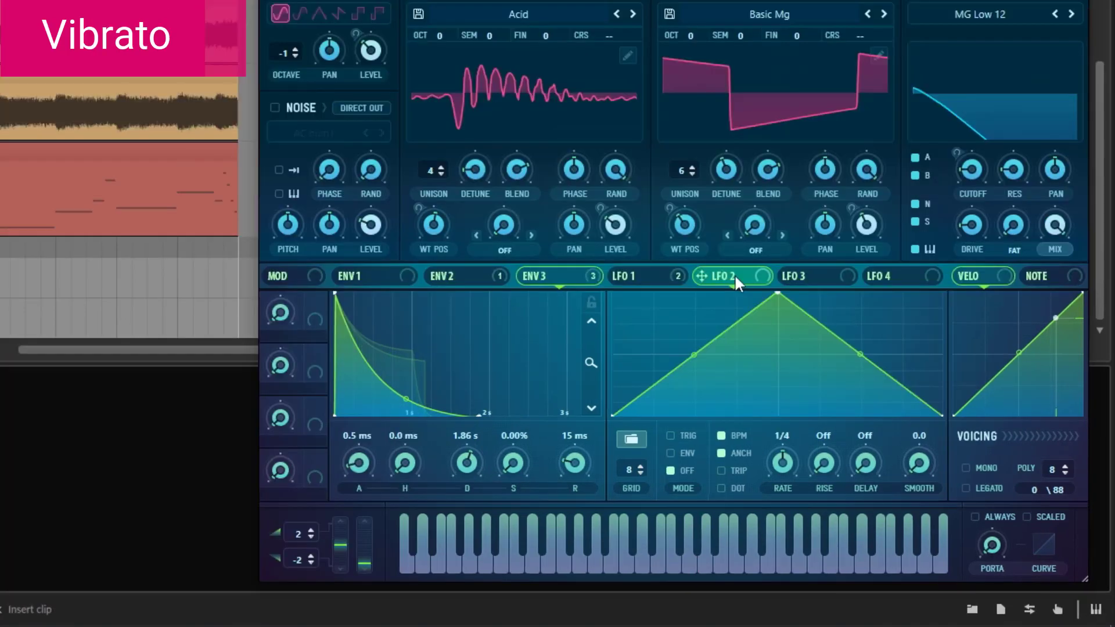
pyautogui.click(632, 439)
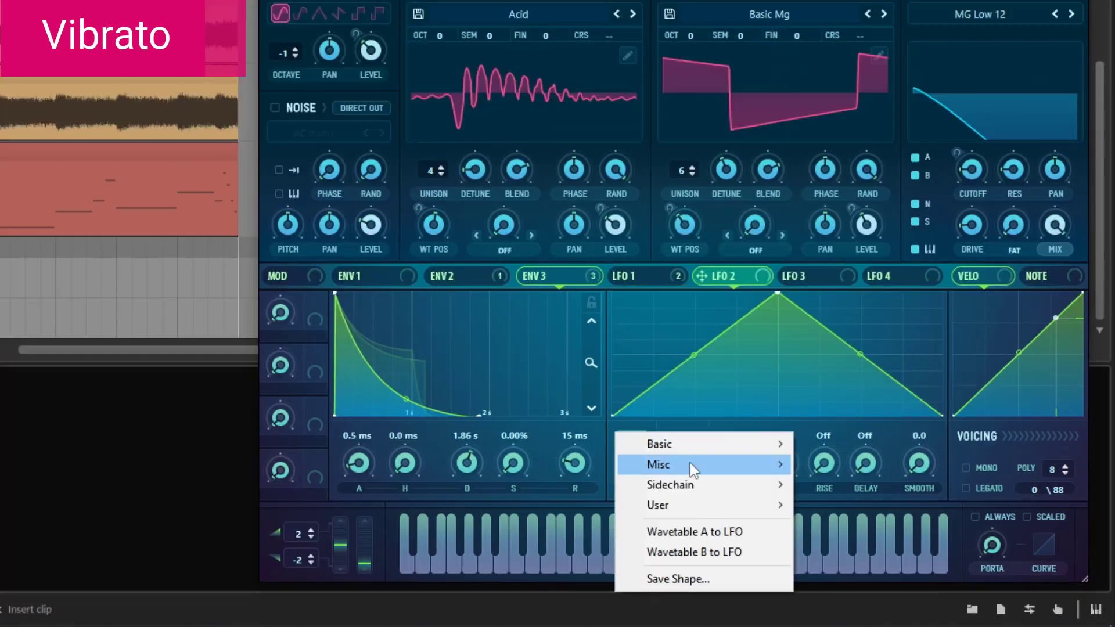
pyautogui.moveTo(730, 444)
pyautogui.click(858, 397)
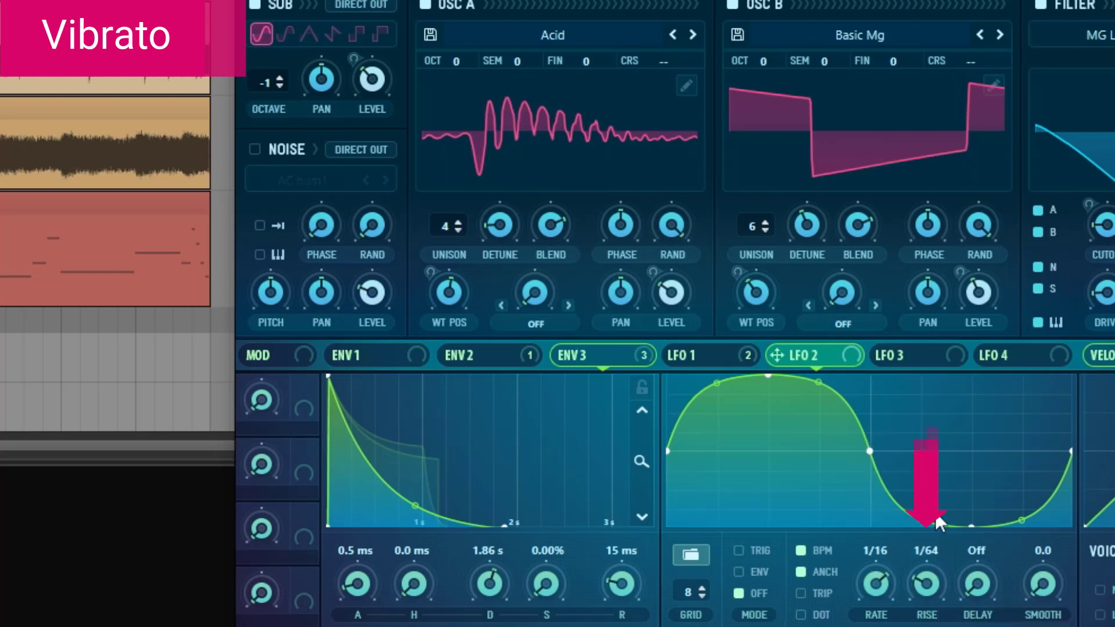
pyautogui.moveTo(977, 583); pyautogui.dragTo(978, 572)
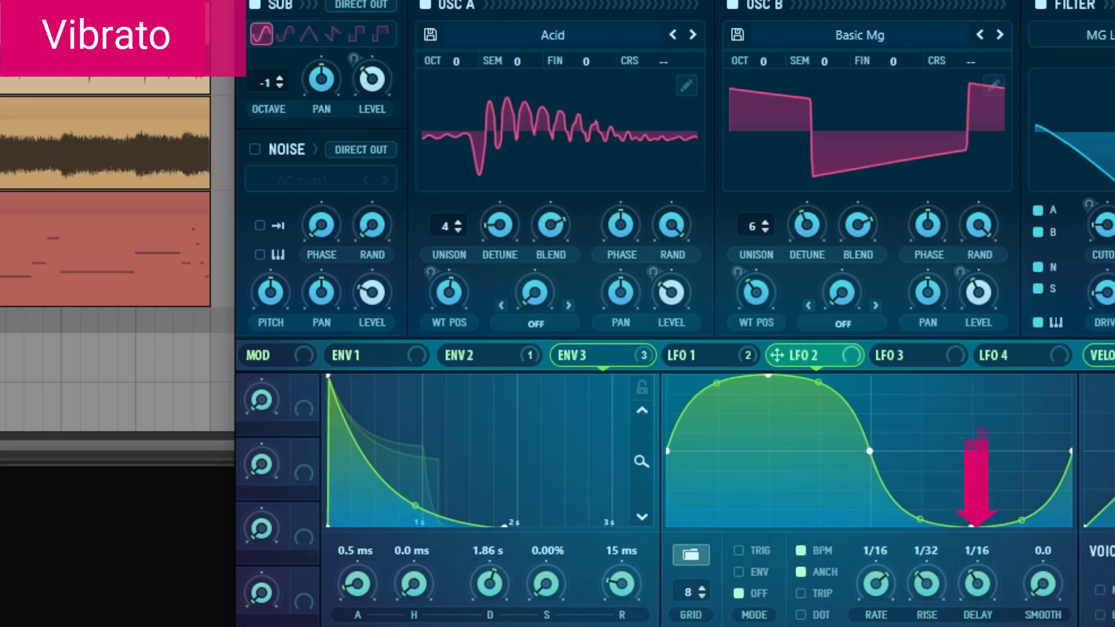
pyautogui.moveTo(982, 447); pyautogui.dragTo(981, 442)
# Assign LFO 2 to the fine tuning of oscillators A and B with a reduced modulation depth for vibrato.
pyautogui.moveTo(587, 513); pyautogui.dragTo(553, 355)
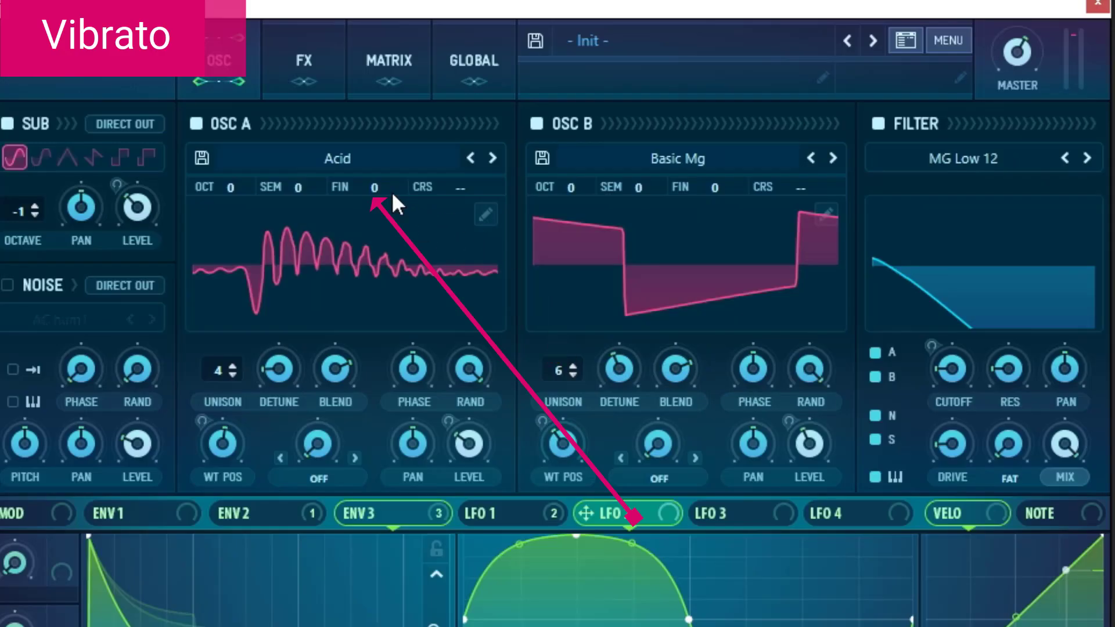
pyautogui.moveTo(400, 187); pyautogui.dragTo(412, 229)
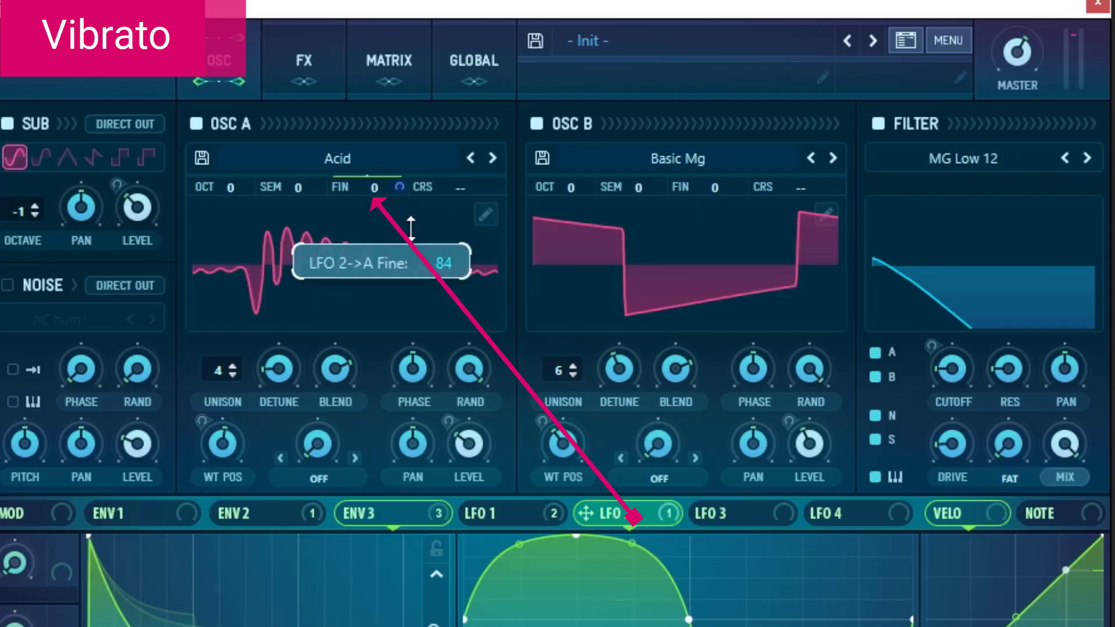
pyautogui.moveTo(740, 187); pyautogui.dragTo(742, 250)
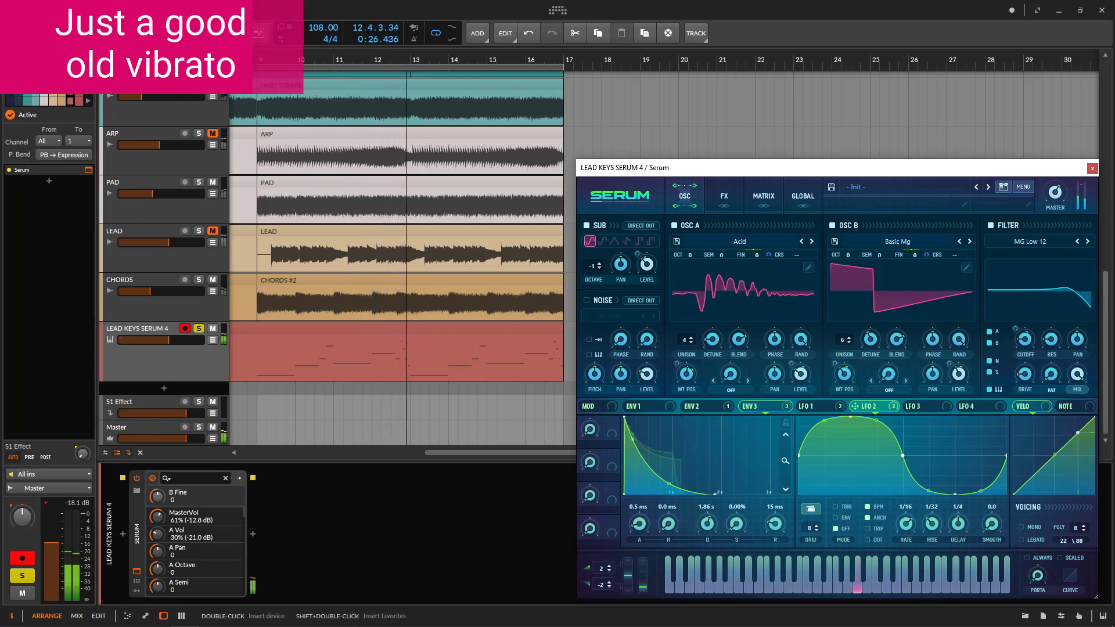
# Enable the Hyper/Dimension effect, reduce the Hyper mix below 50%, and raise the Dimension mix slightly.
pyautogui.click(724, 195)
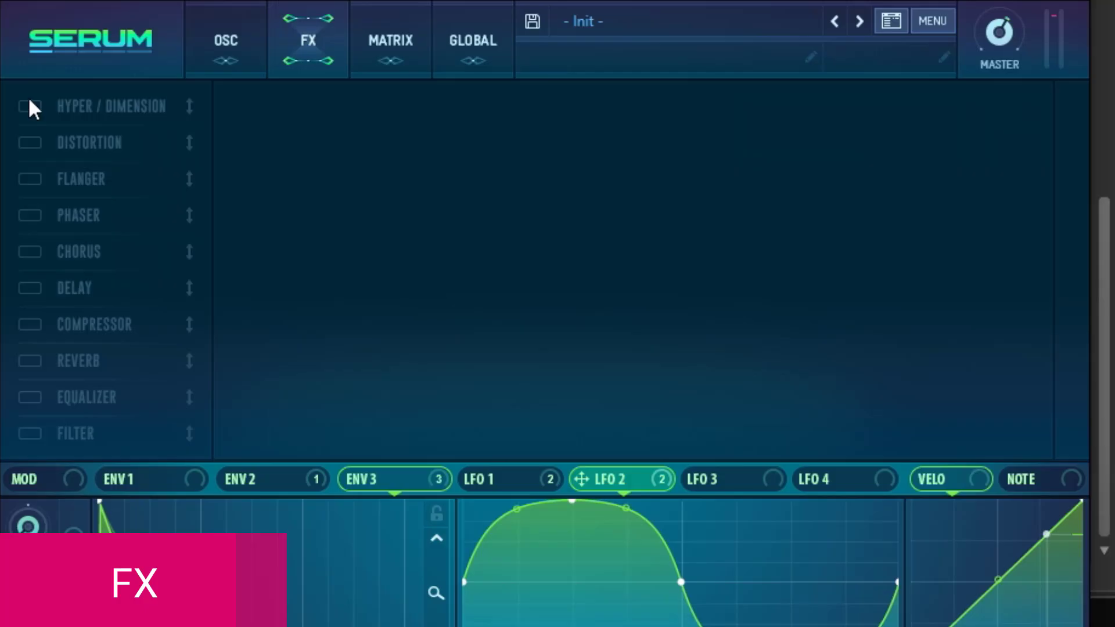
pyautogui.click(591, 227)
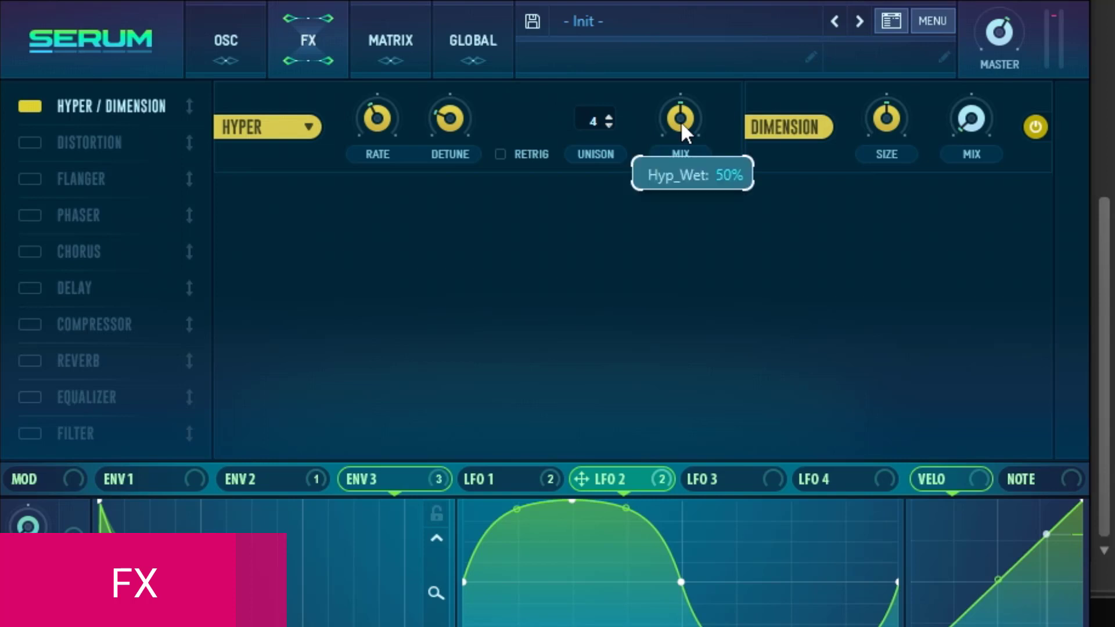
pyautogui.moveTo(681, 121); pyautogui.dragTo(674, 159)
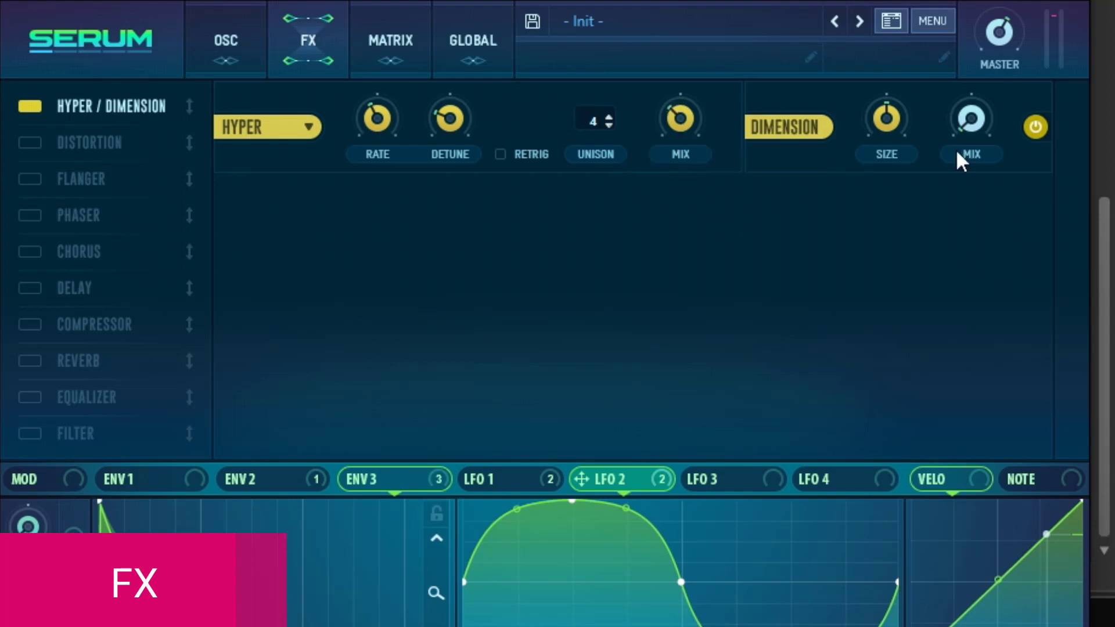
pyautogui.moveTo(971, 122); pyautogui.dragTo(960, 75)
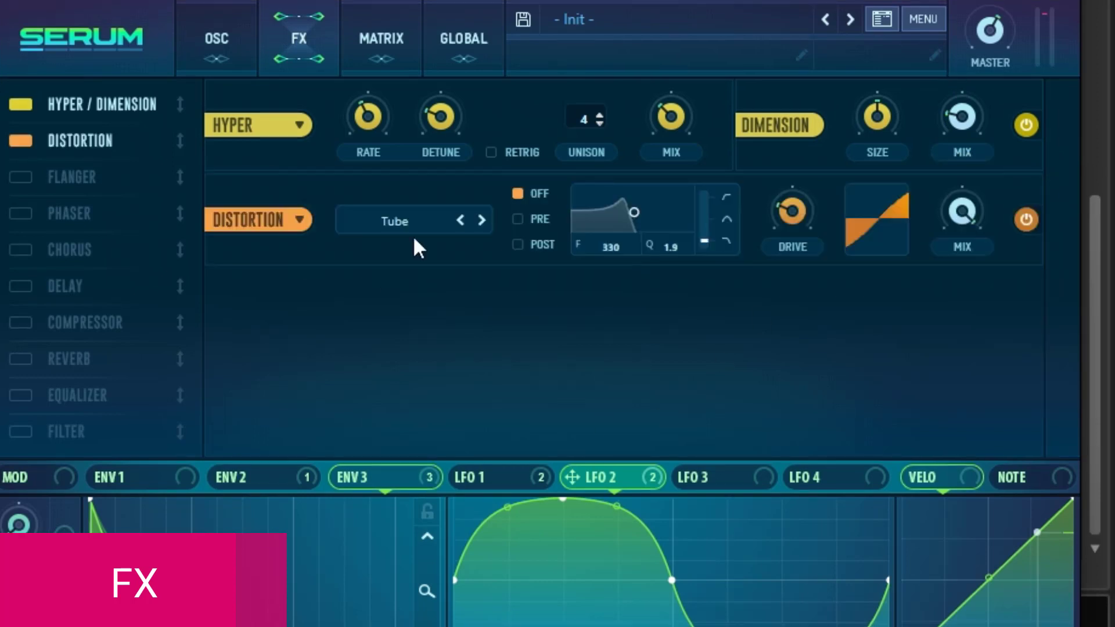
# Set the distortion type to Diode 1, its filter to about 565 with Q 0.4, and the drive to about 31%.
pyautogui.click(413, 231)
pyautogui.click(412, 326)
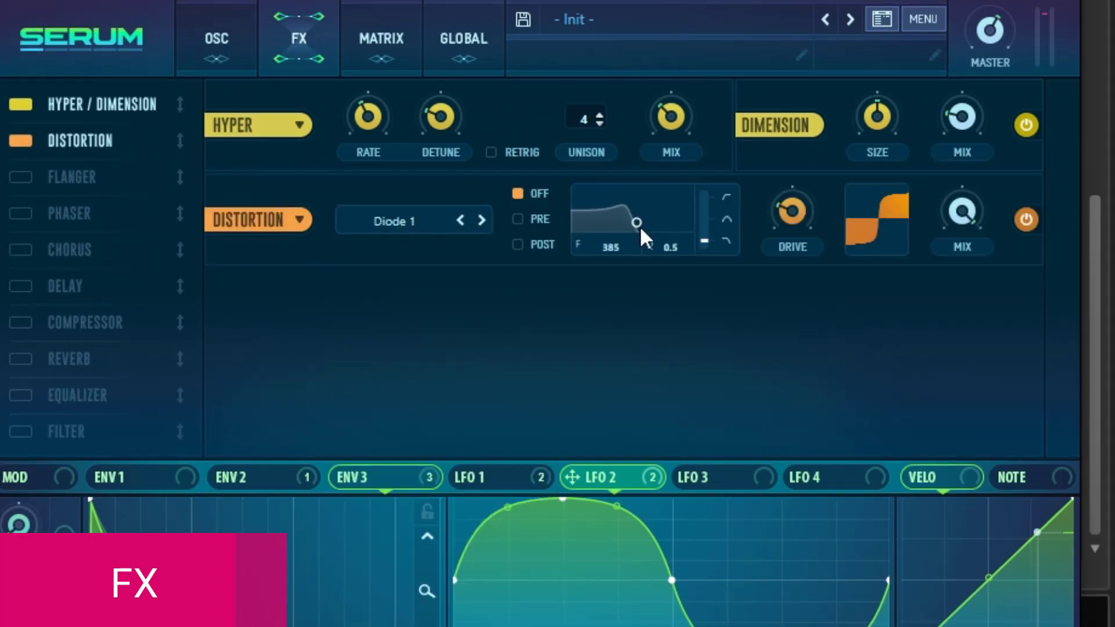
pyautogui.moveTo(793, 212); pyautogui.dragTo(789, 189)
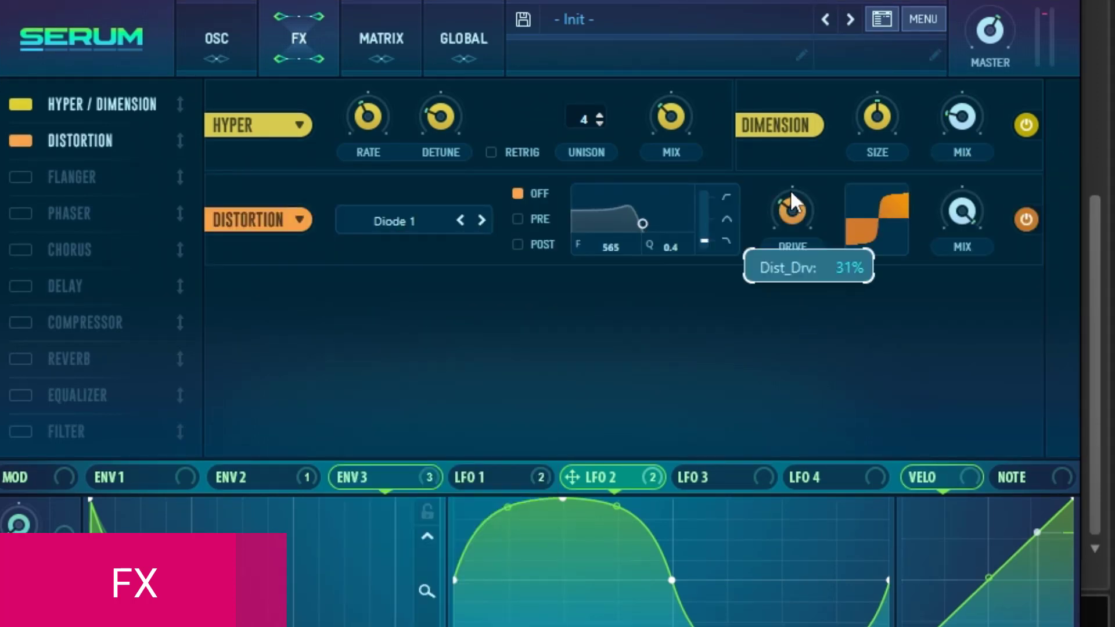
# Lower the distortion mix and modulate it with LFO 1, adjusting the modulation depth.
pyautogui.moveTo(962, 211); pyautogui.dragTo(970, 504)
pyautogui.click(471, 478)
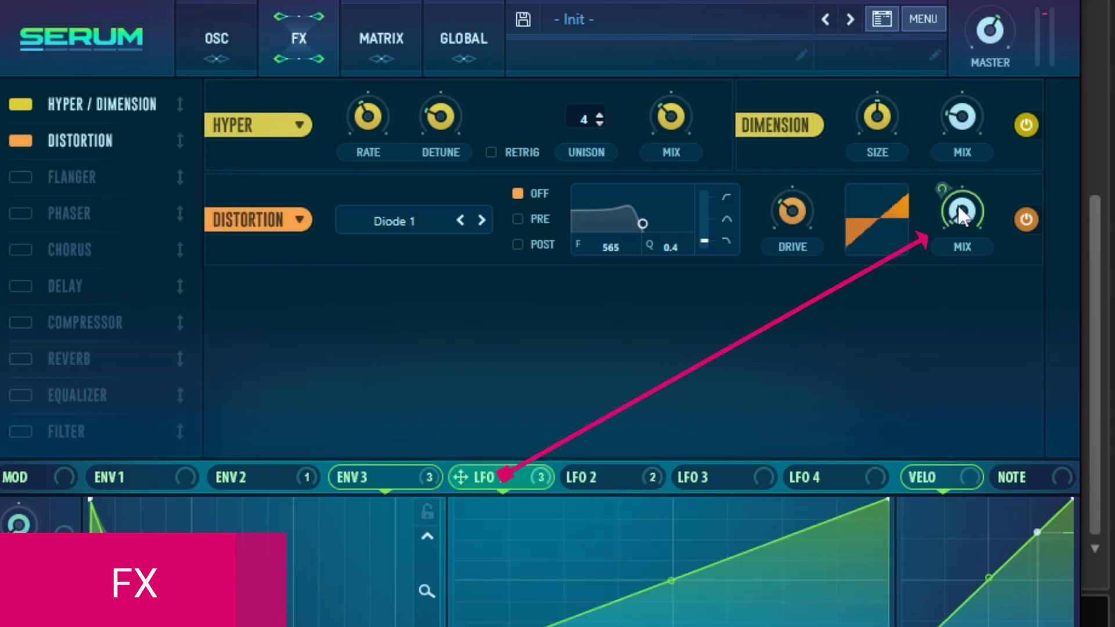
pyautogui.moveTo(950, 194); pyautogui.dragTo(931, 267)
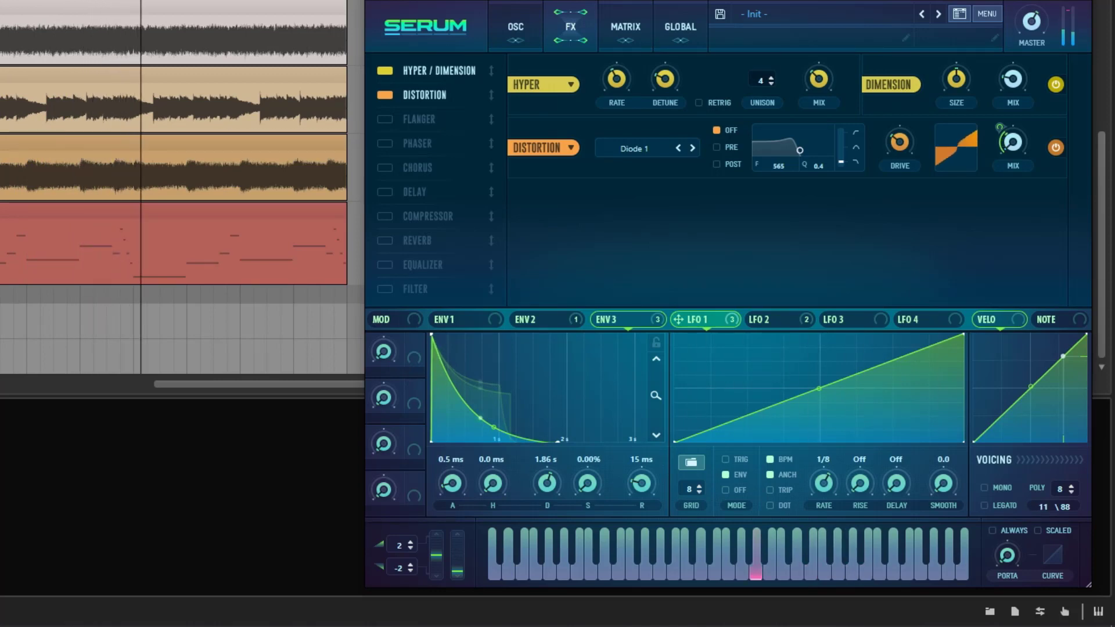
# Enable the delay with feedback at about 32%, left time 1/8 and right time dotted 1/4.
pyautogui.click(410, 190)
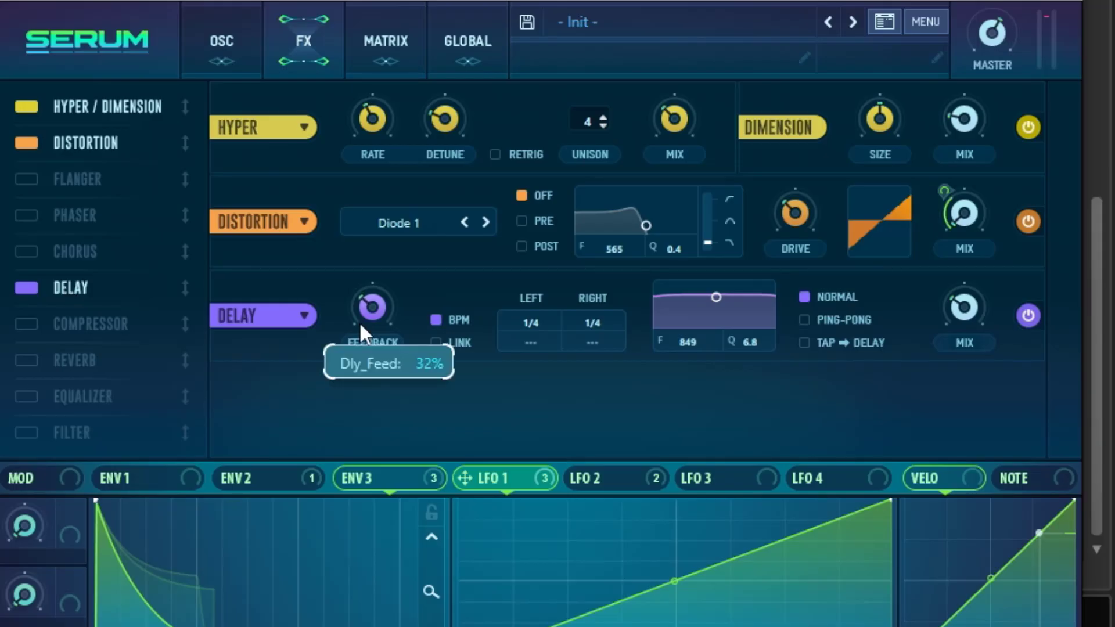
pyautogui.moveTo(359, 322); pyautogui.dragTo(360, 329)
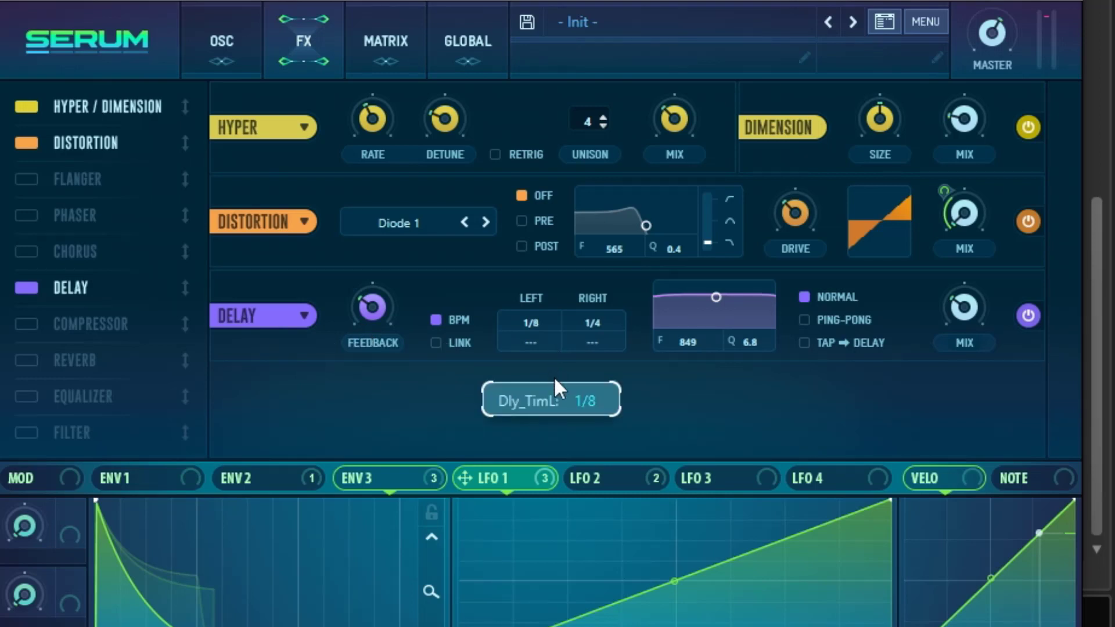
pyautogui.moveTo(555, 379)
pyautogui.mouseDown()
pyautogui.moveTo(553, 388)
pyautogui.moveTo(552, 378)
pyautogui.mouseUp()
pyautogui.moveTo(593, 342); pyautogui.dragTo(621, 207)
# Set the delay filter to about 10152 with Q 3.4, switch to ping-pong mode, and adjust the delay mix.
pyautogui.moveTo(716, 298); pyautogui.dragTo(765, 316)
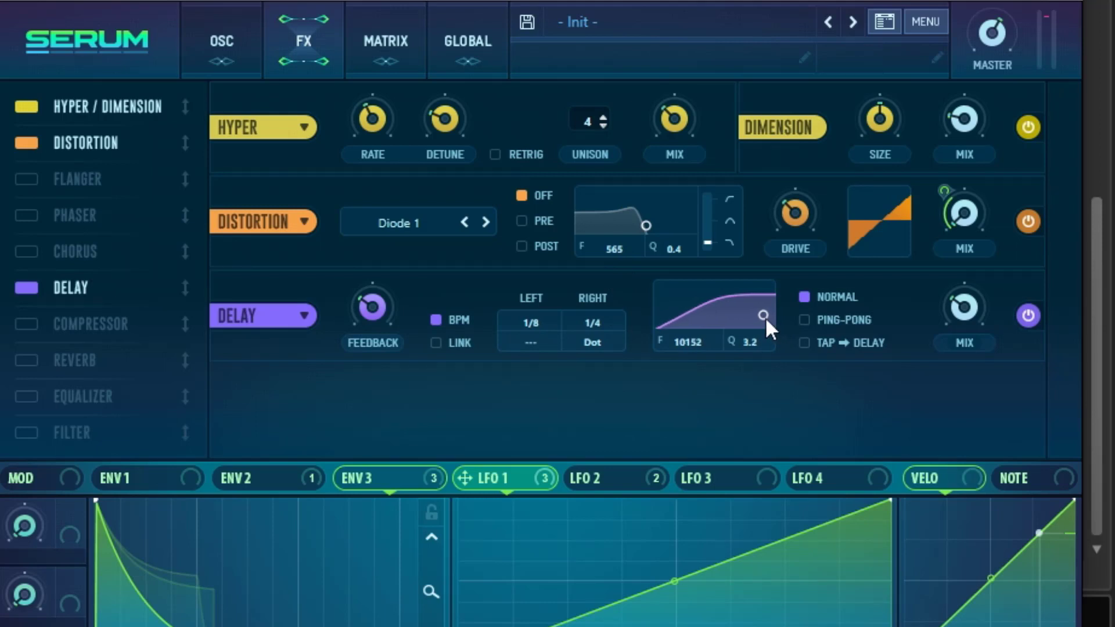
pyautogui.click(804, 320)
pyautogui.moveTo(963, 314)
pyautogui.mouseDown()
pyautogui.moveTo(962, 324)
pyautogui.moveTo(964, 304)
pyautogui.mouseUp()
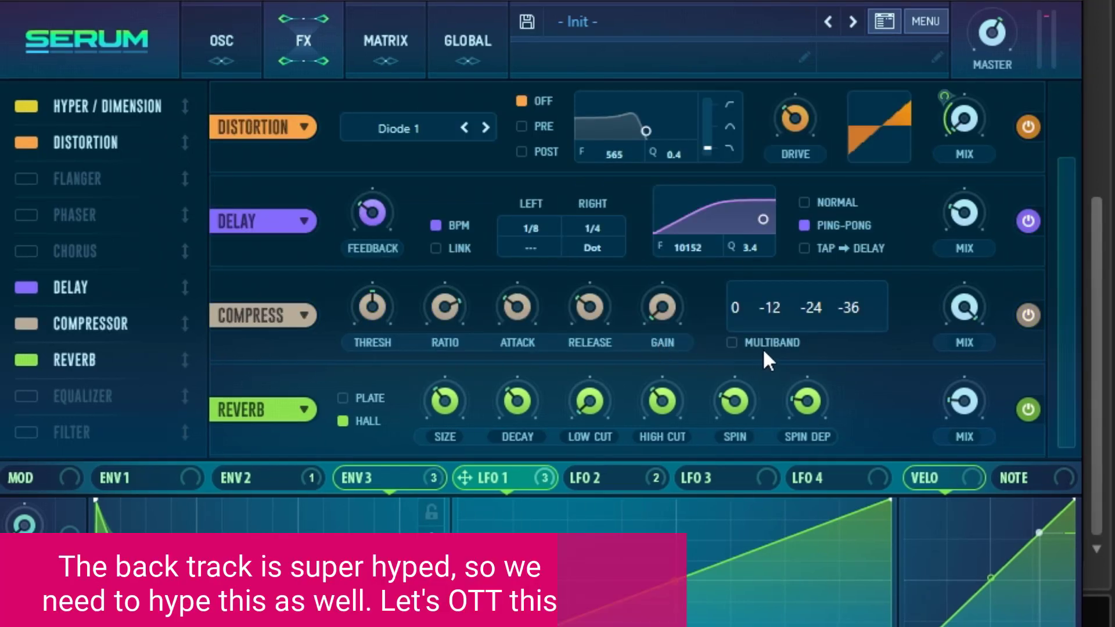
# Switch the compressor to multiband, shorten its attack, raise the gain slightly, and adjust the individual band levels.
pyautogui.click(731, 341)
pyautogui.moveTo(517, 306); pyautogui.dragTo(510, 367)
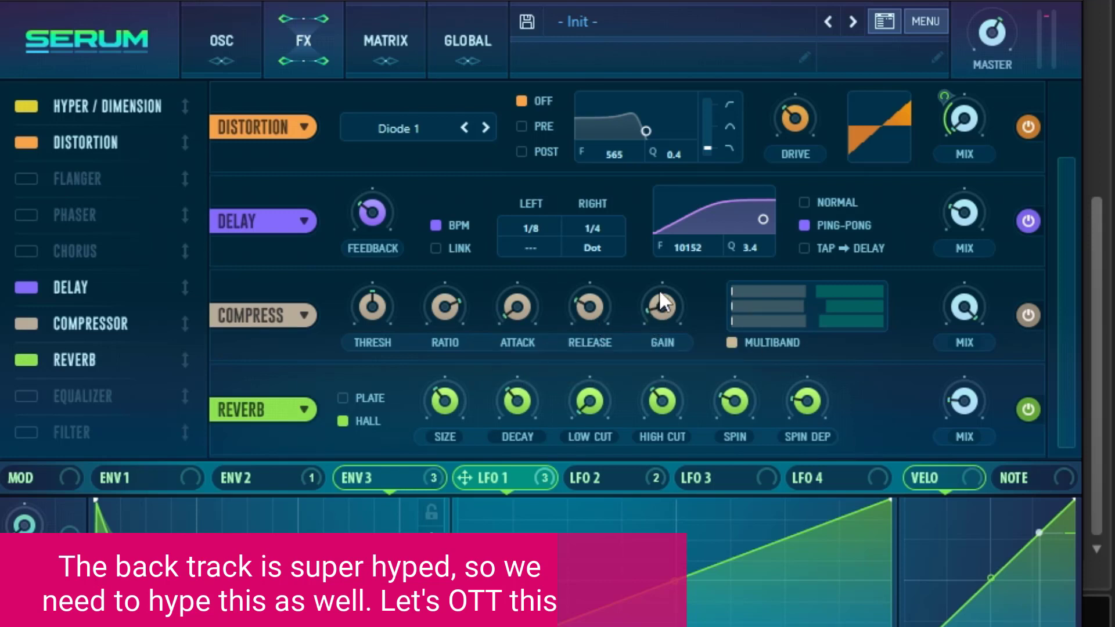
pyautogui.moveTo(849, 290); pyautogui.dragTo(861, 328)
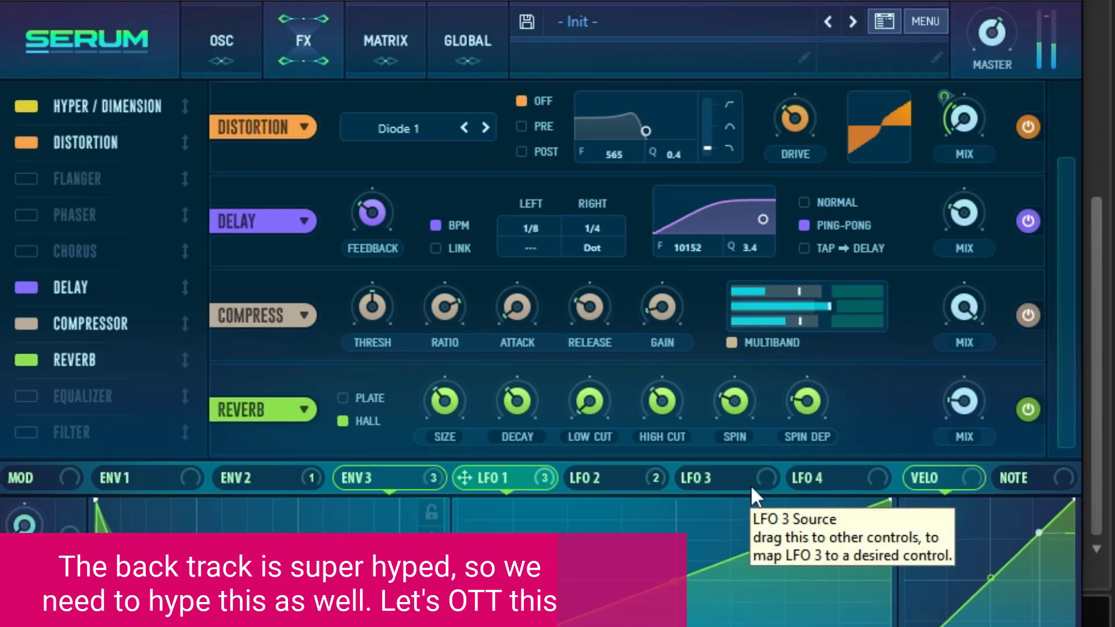